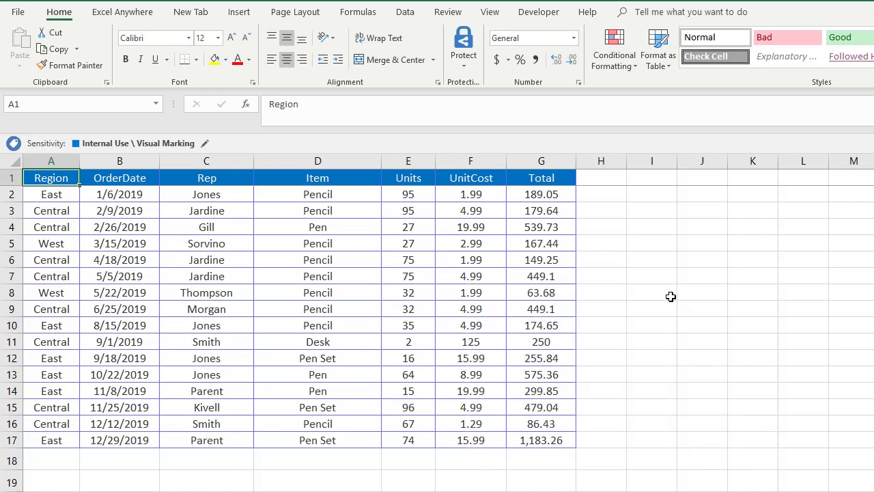
left_click(471, 325)
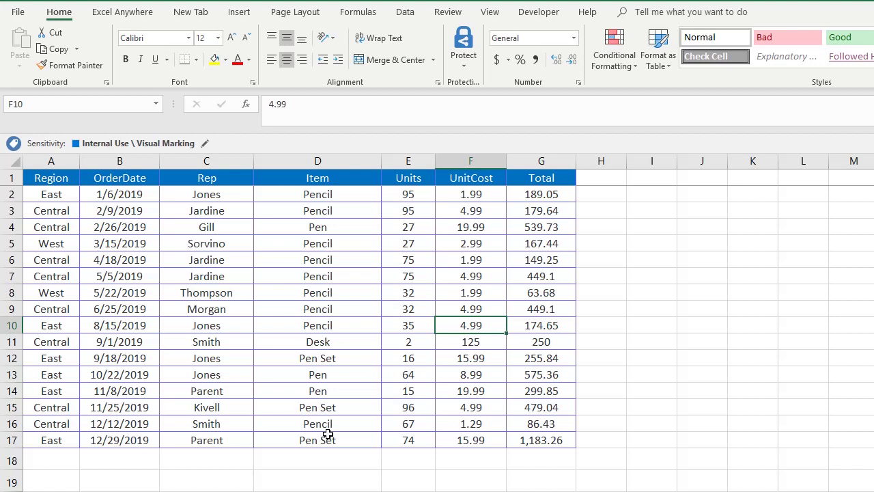
left_click(493, 409)
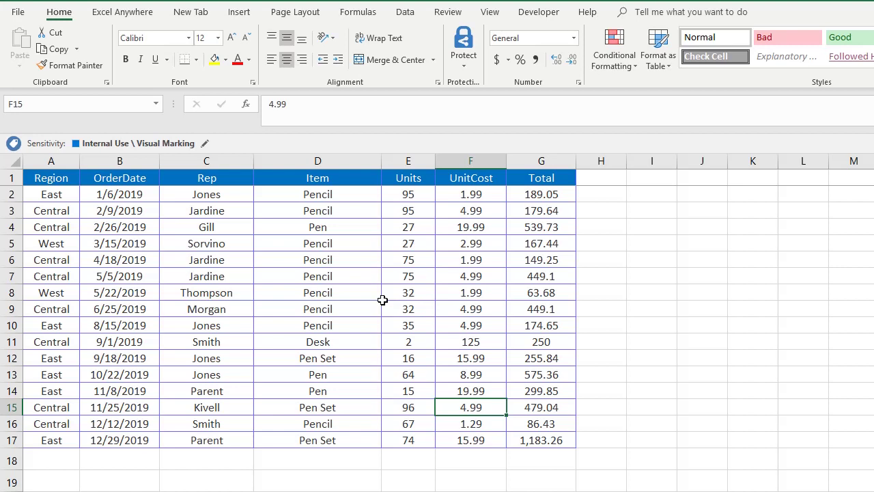
left_click(310, 241)
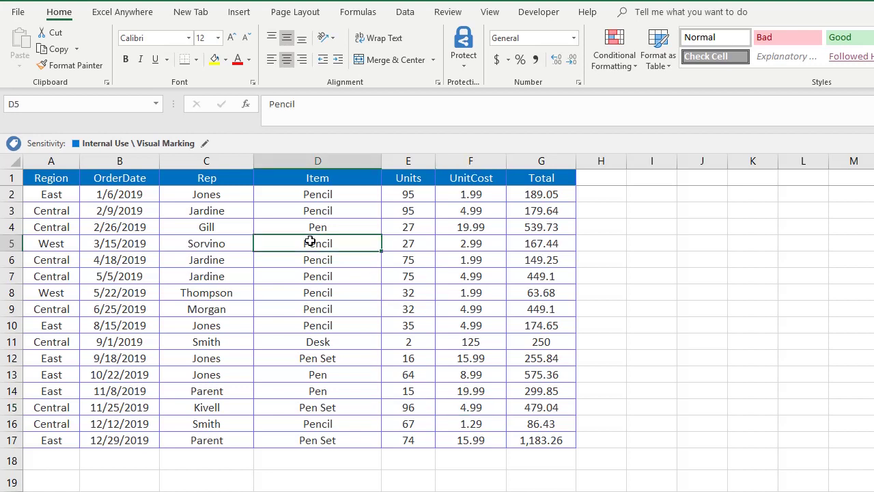
Step: Move the active cell from D4 two columns across row 4 to the UnitCost cell F4
left_click(338, 228)
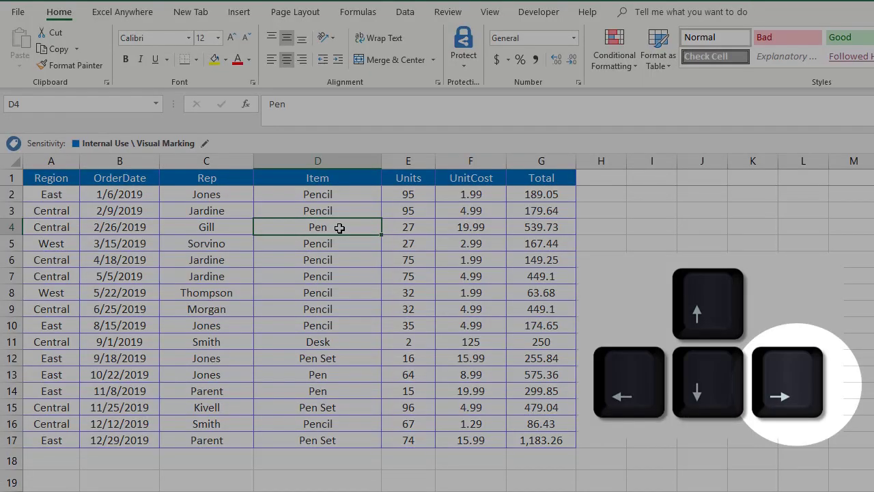
key("Right")
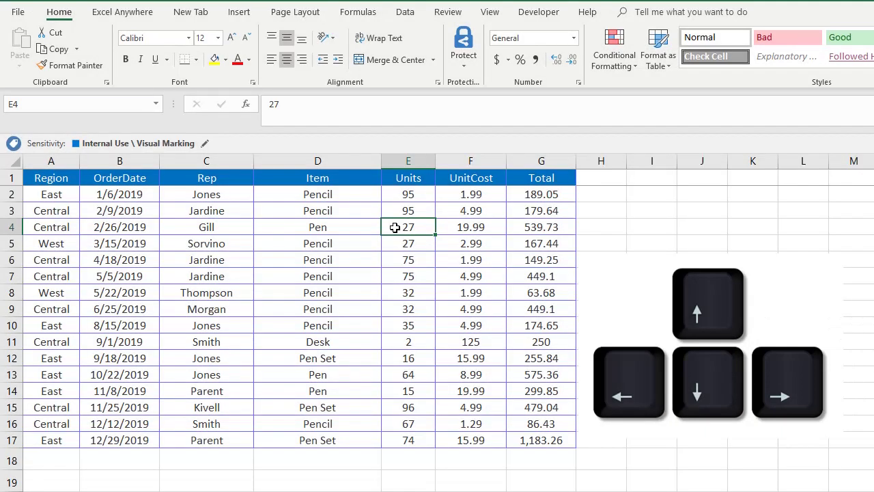
left_click(481, 227)
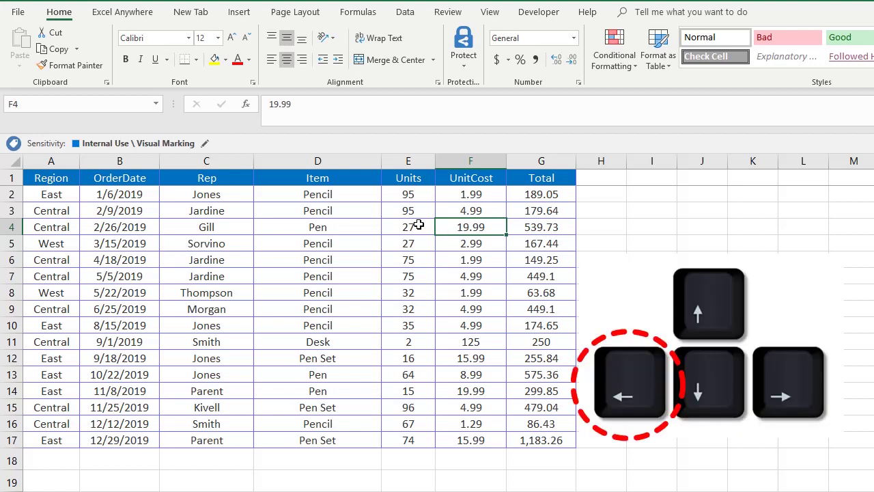
Step: Move the active cell back along row 4 to D4, and up the Item column to D2
key("Left")
key("Left")
key("Left")
key("Right")
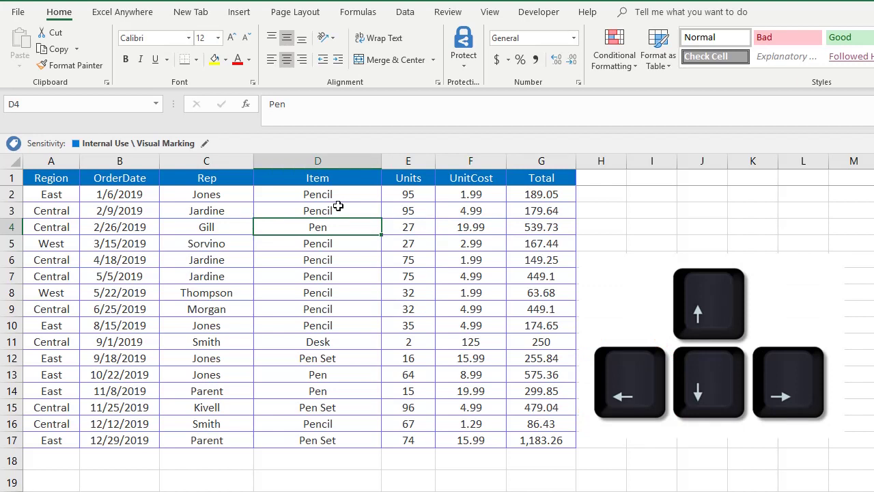
key("Up")
key("Up")
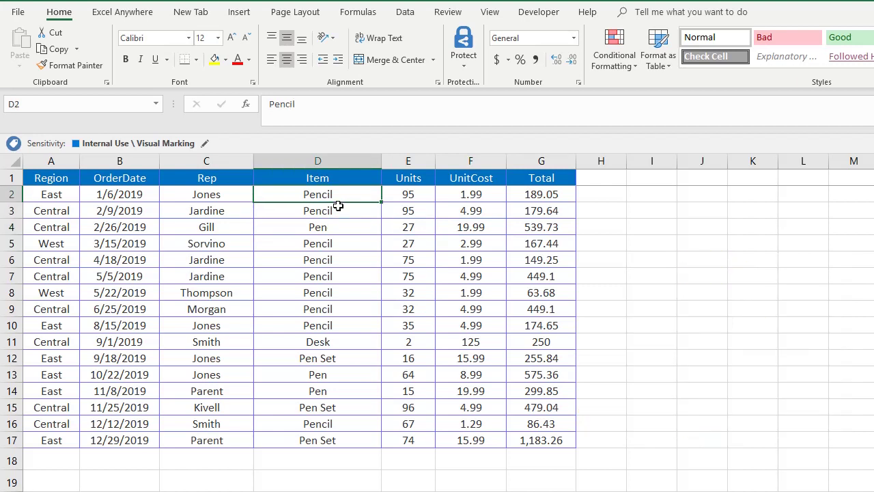
Step: Starting from A1, jump down two screens to A48 and return upward to A2, the first data row
left_click(338, 205)
left_click(64, 178)
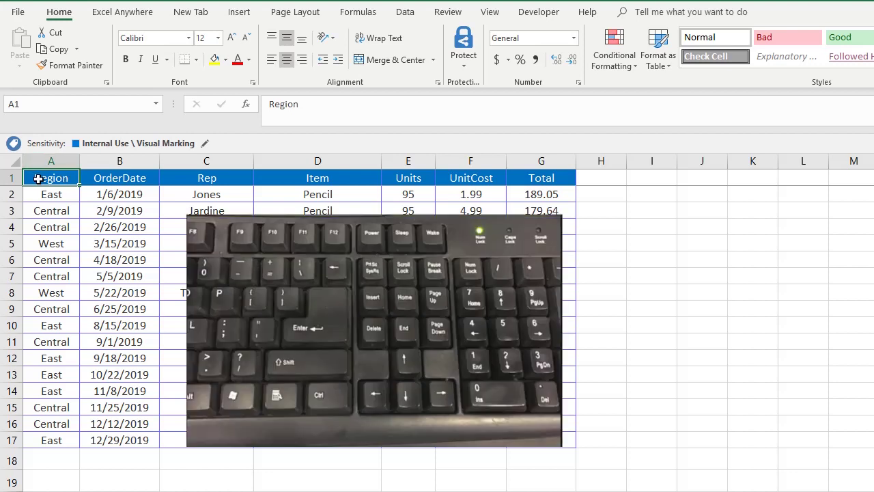
key("Page_Down")
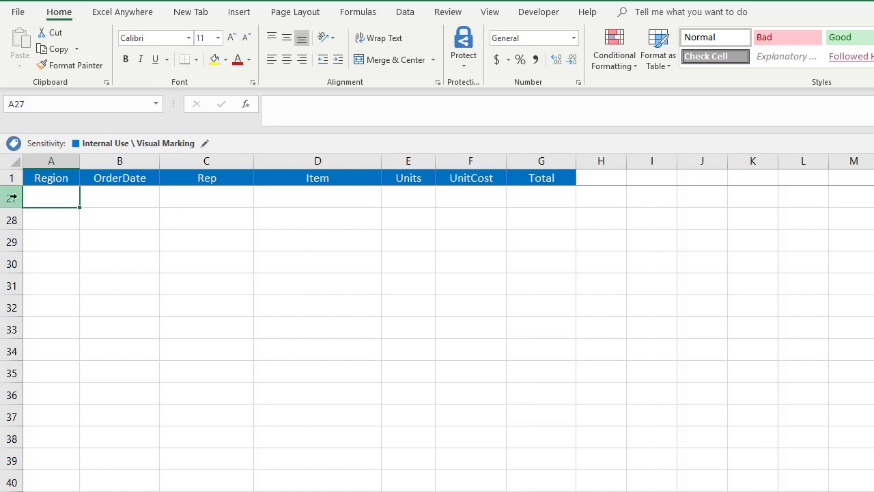
left_click(11, 197)
left_click(49, 194)
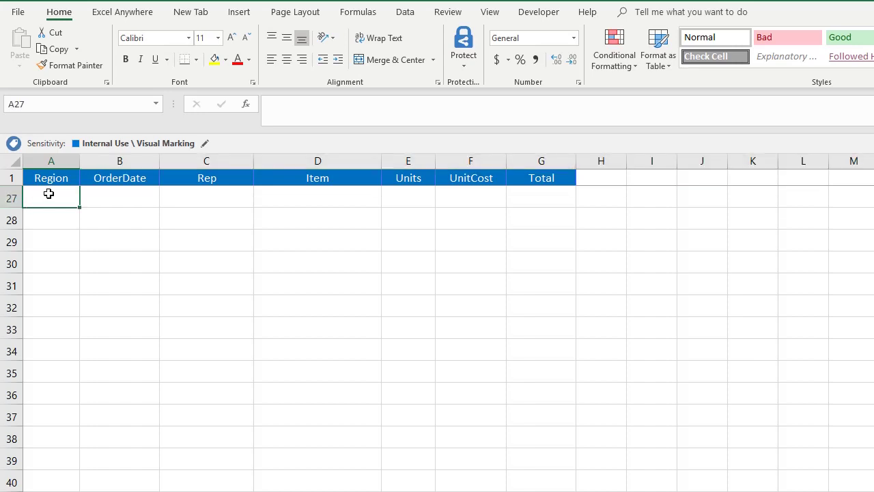
key("Page_Down")
key("shift+space")
left_click(44, 194)
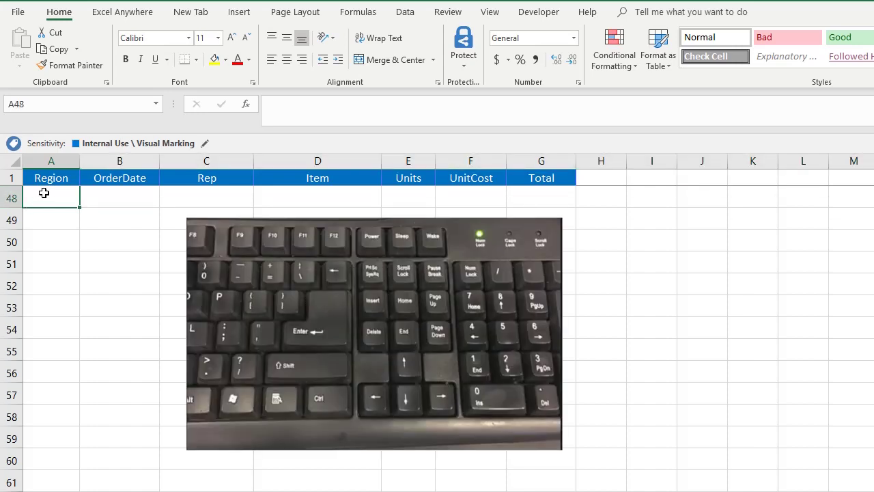
key("Page_Up")
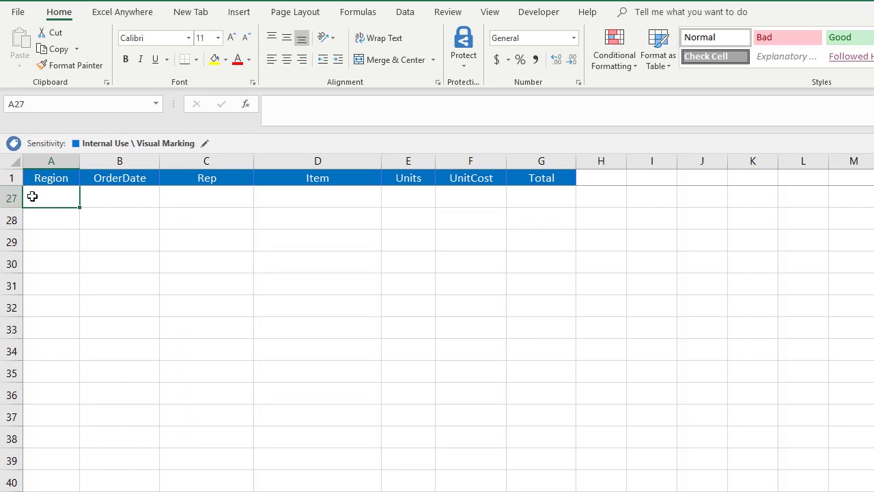
key("ctrl+Home")
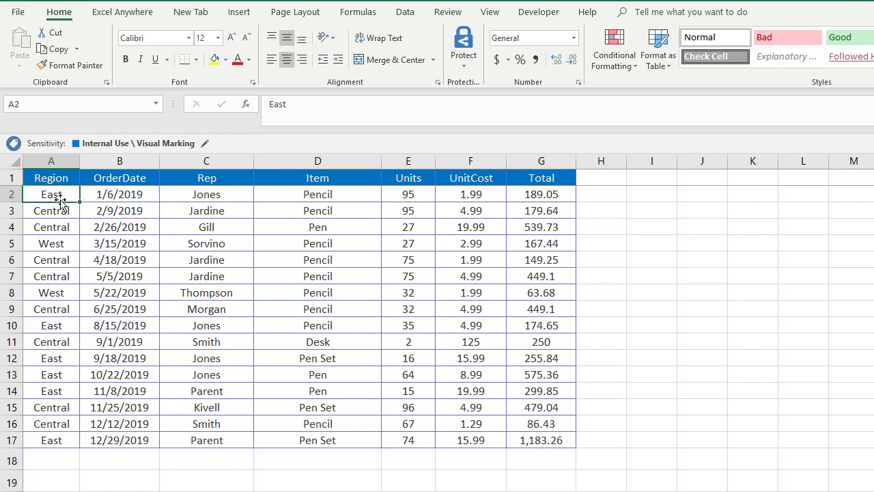
left_click(51, 160)
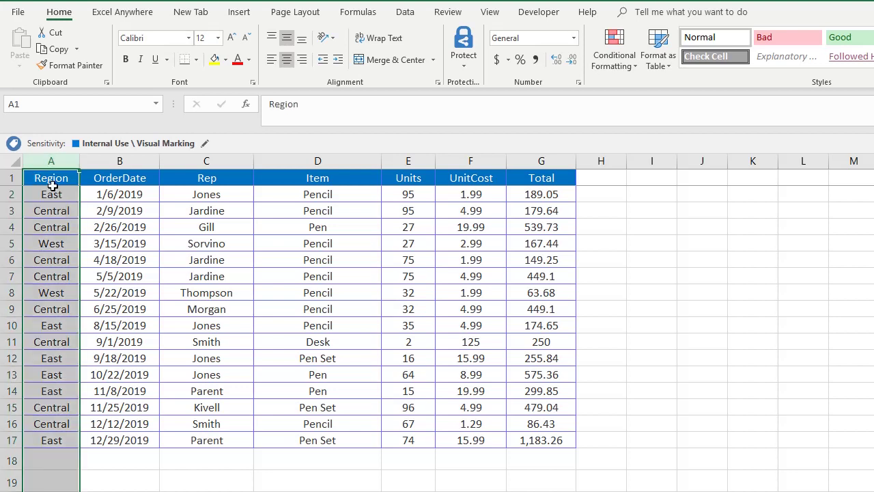
left_click(52, 208)
left_click(57, 161)
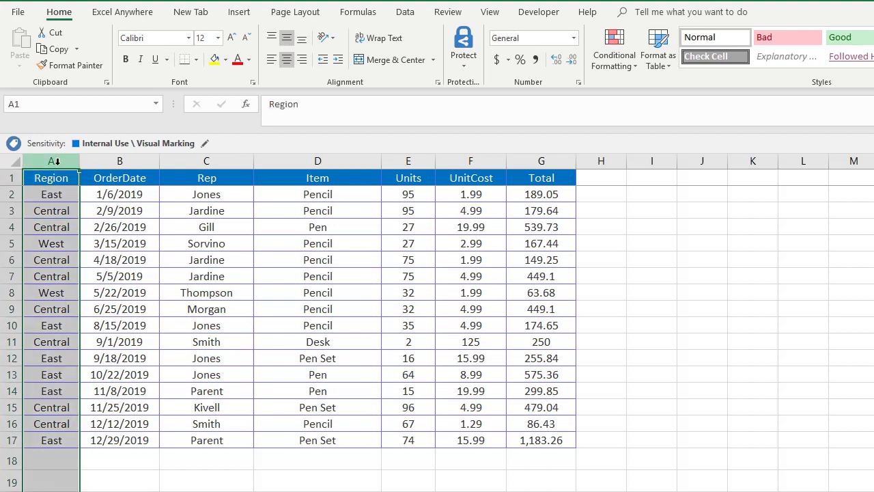
Step: Starting from A2, move across the worksheet to the columns beyond the table, one full screen at a time
left_click(54, 199)
key("alt+Page_Down")
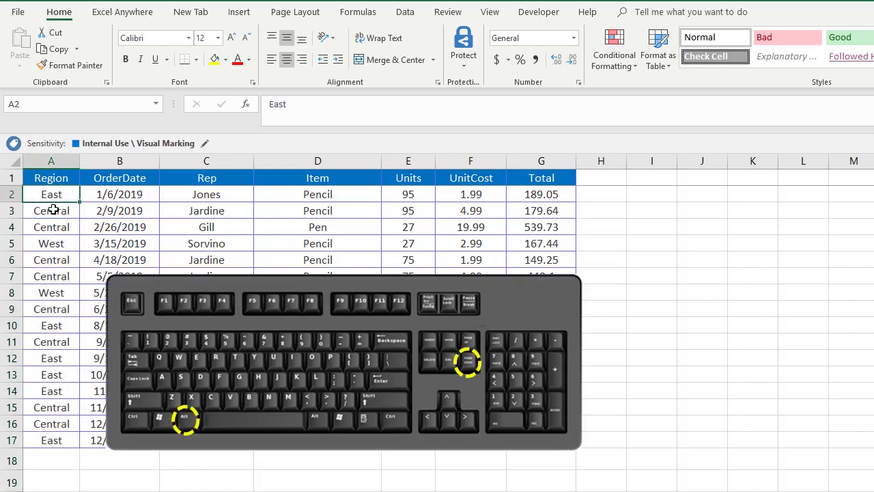
key("alt+Page_Down")
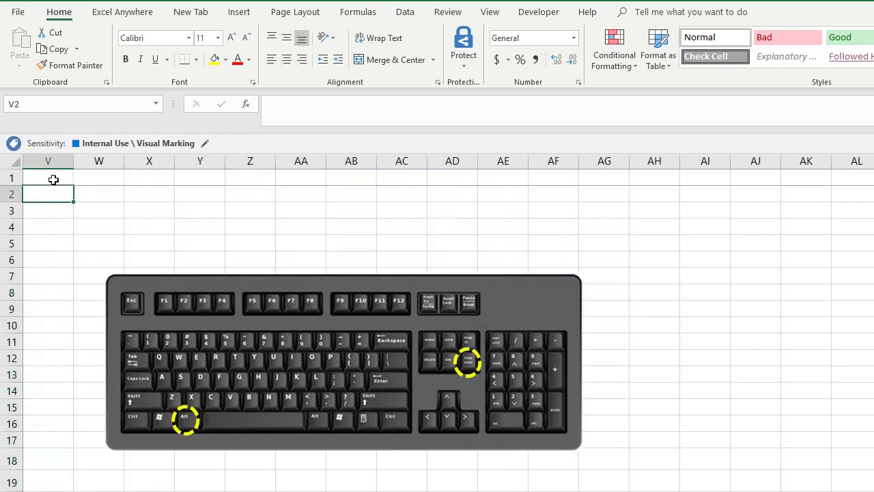
key("alt+Page_Down")
key("alt+Page_Down")
key("alt+Page_Down")
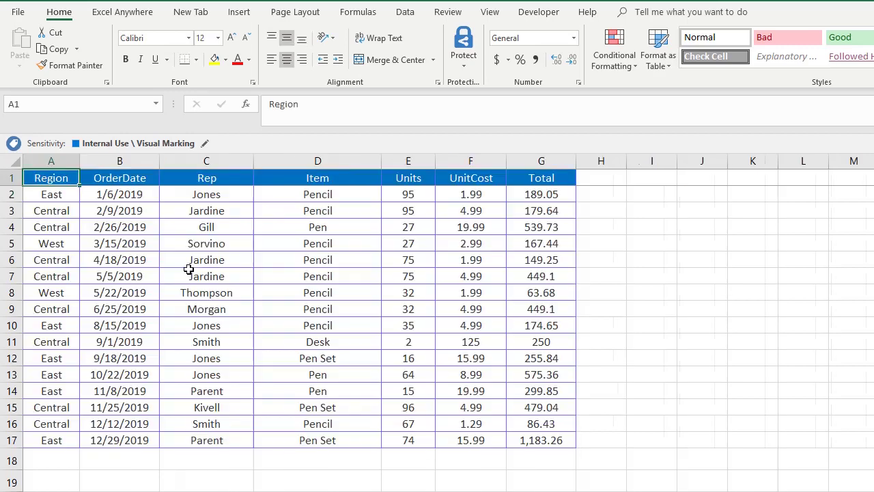
Step: Select the entire Rep column, starting from cell C6
left_click(240, 225)
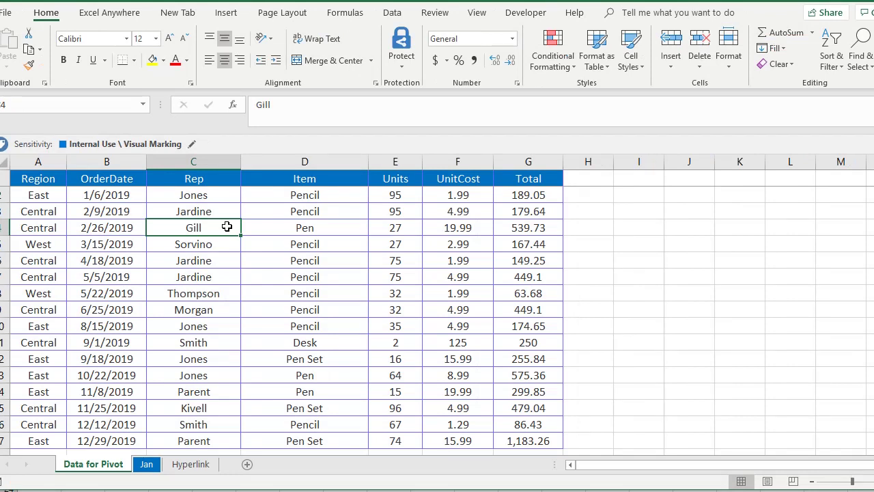
left_click(194, 260)
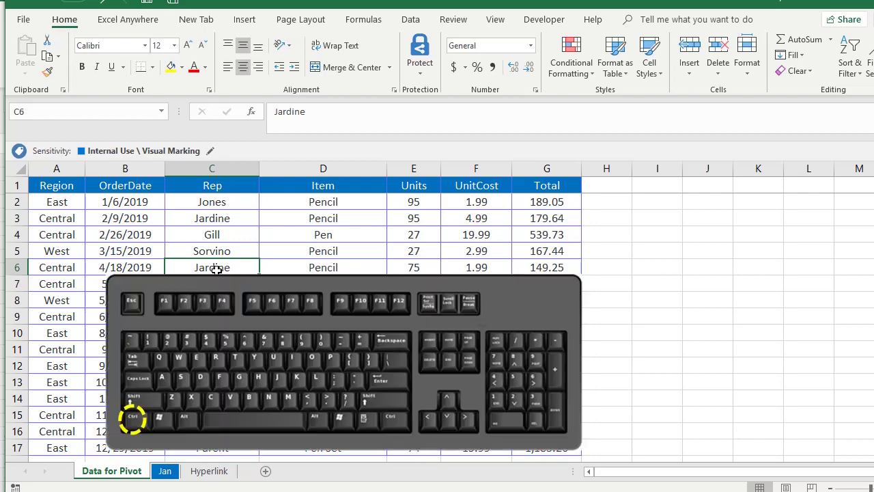
key("ctrl+space")
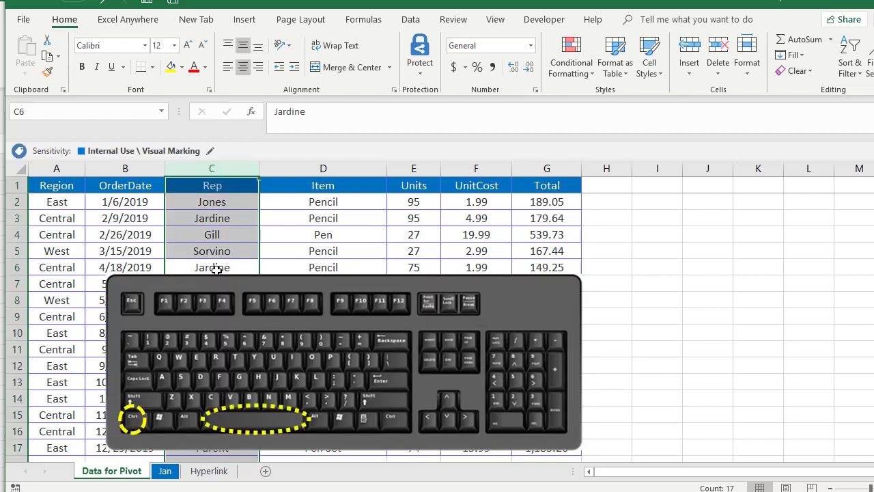
Step: Select the entire row 6 starting from cell C6, and return to that single cell
left_click(215, 269)
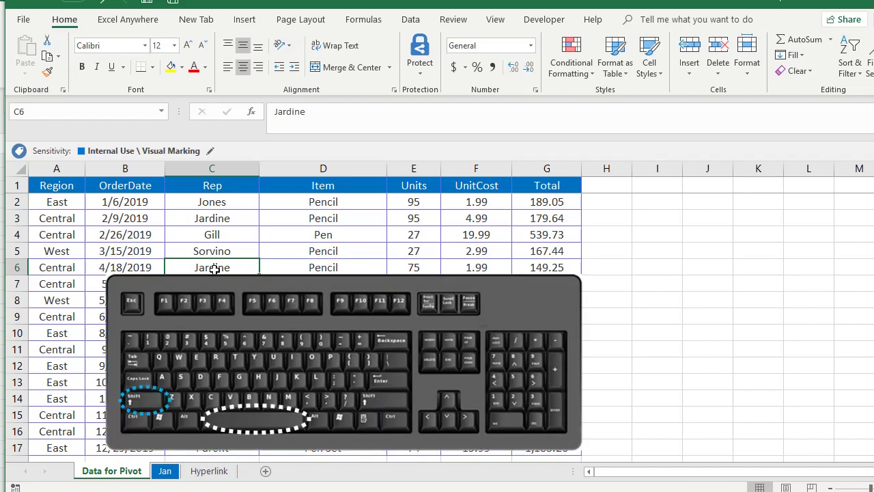
key("shift+space")
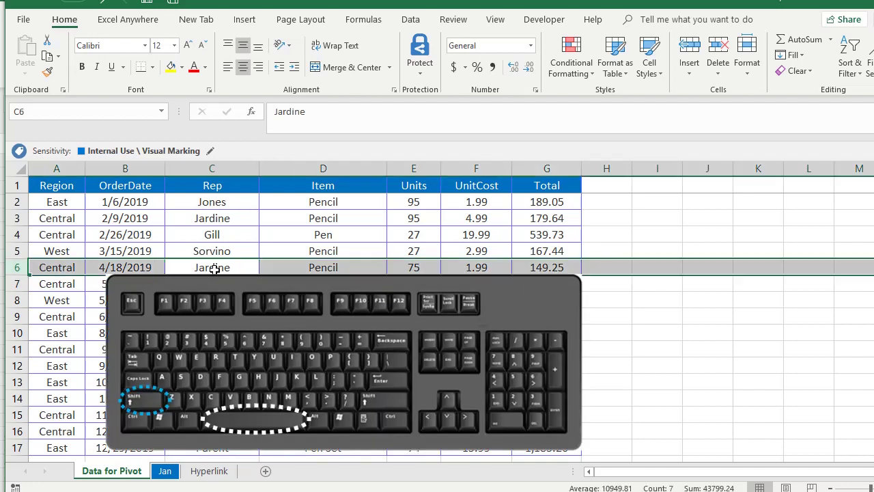
left_click(214, 269)
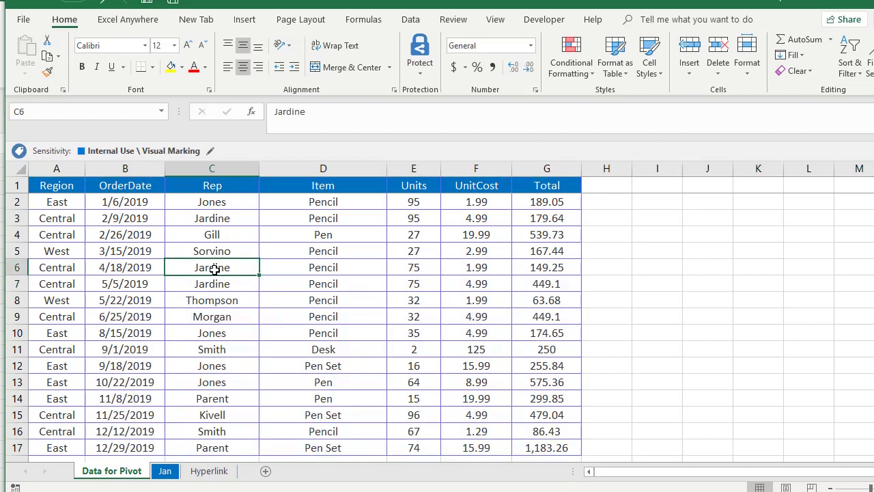
Step: Select the range C2:C6 in the Rep column by extending the selection downward from C2
left_click(212, 202)
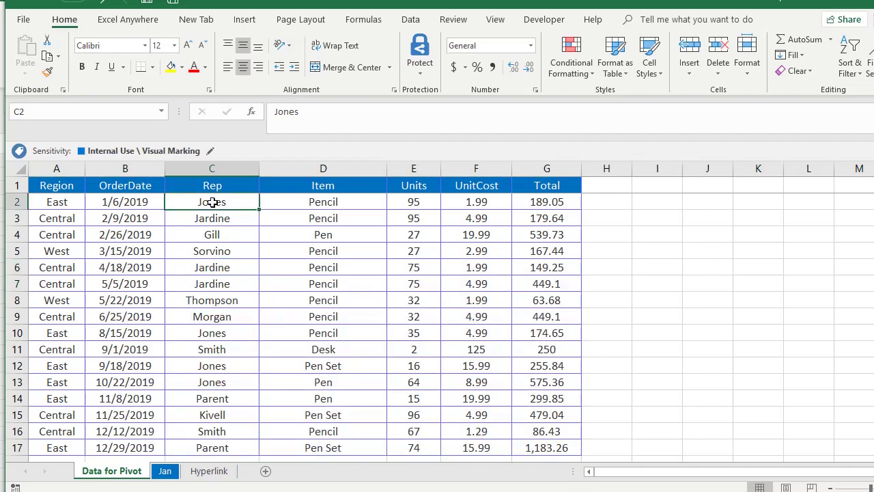
key("shift+Down")
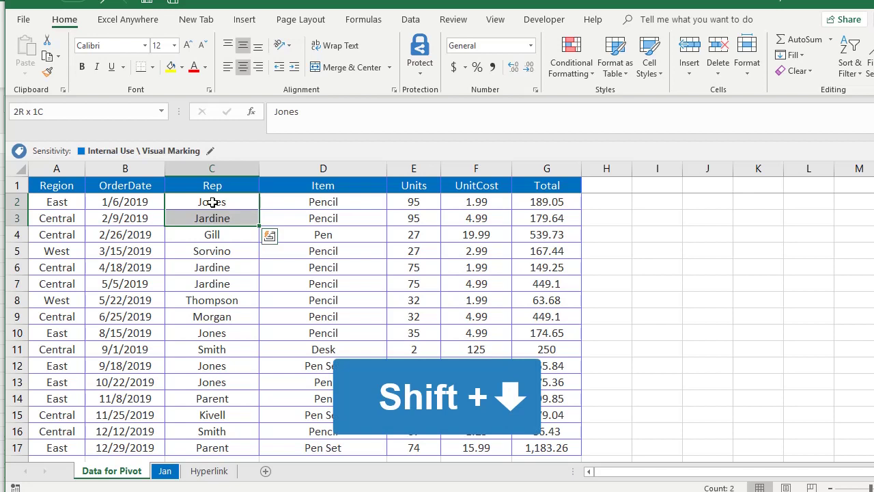
key("shift+Down")
key("shift+Down")
key("shift+Down")
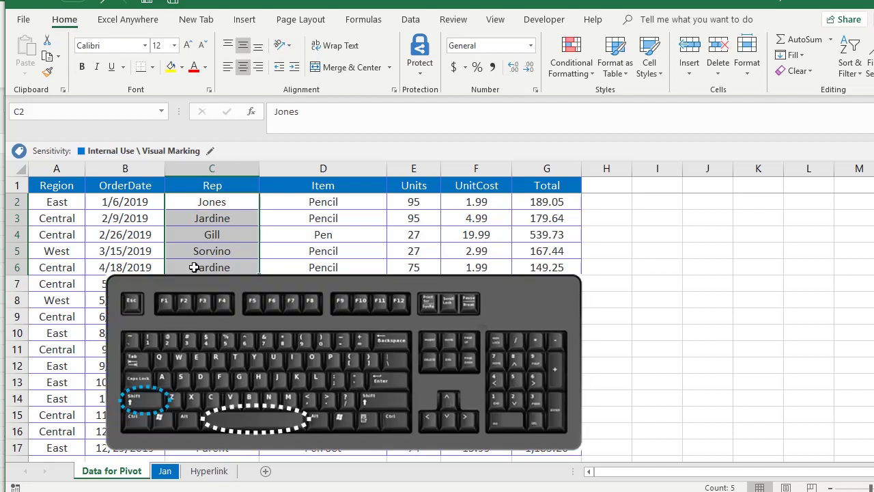
Step: Turn on Extend Selection mode at cell C4 and extend the selection to the range C4:D8
left_click(226, 234)
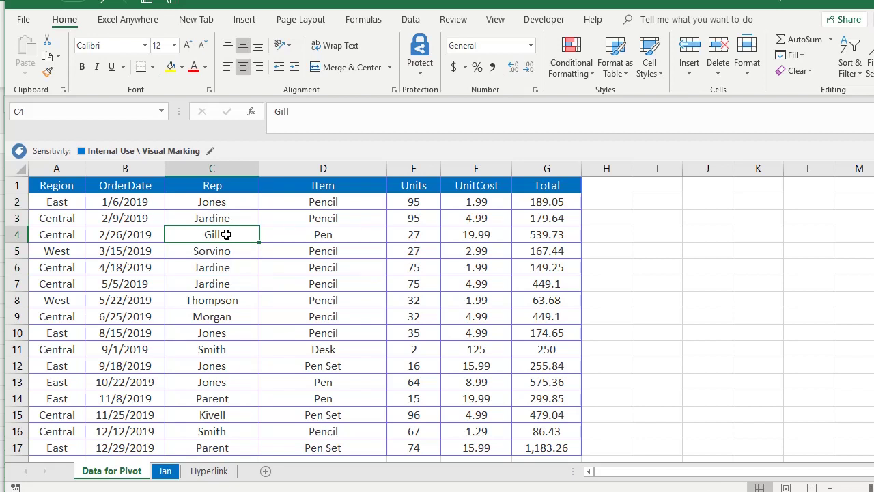
key("F8")
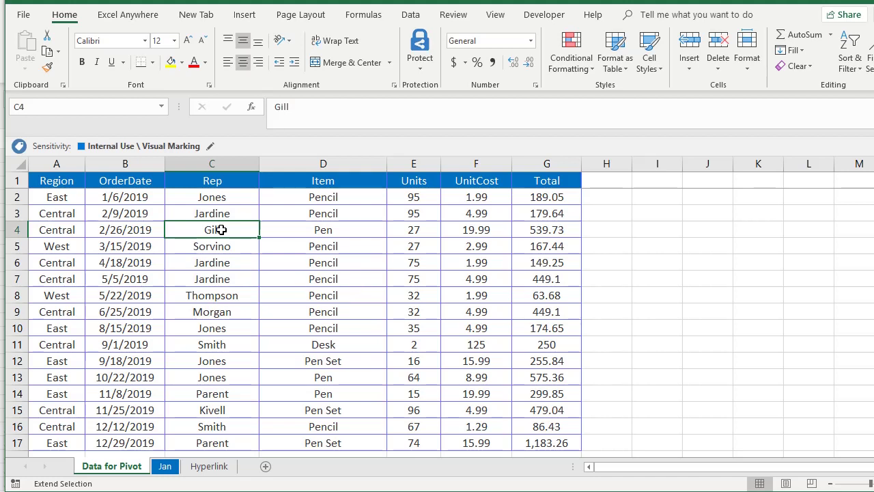
key("Down")
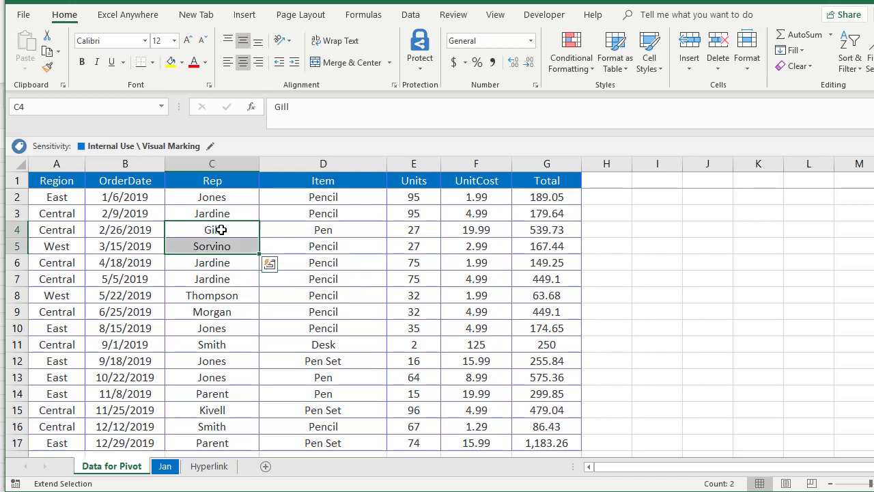
key("Down")
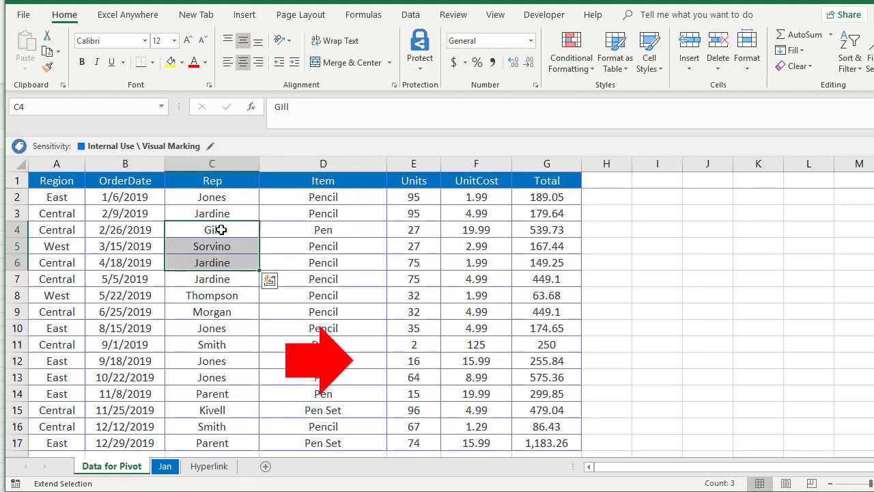
key("Right")
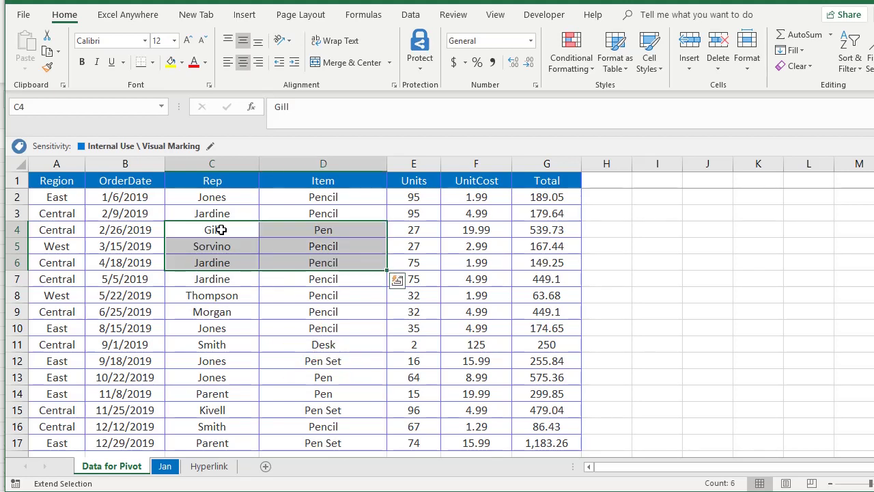
key("Down")
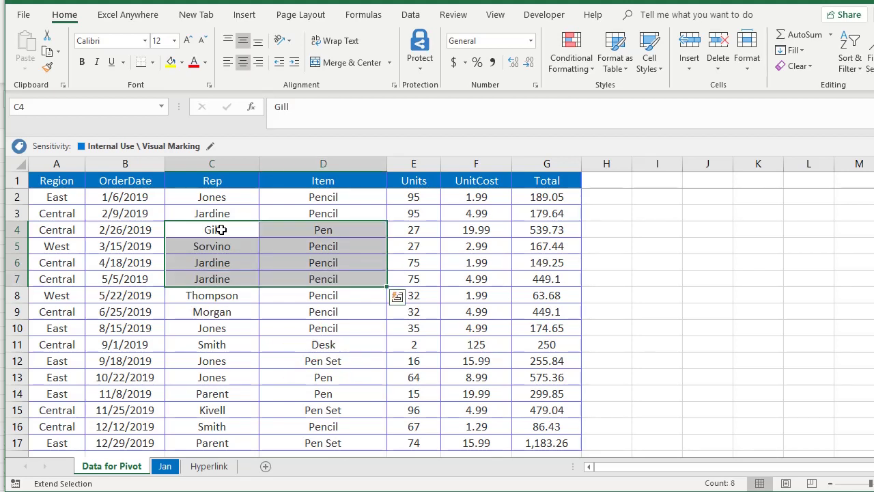
key("Down")
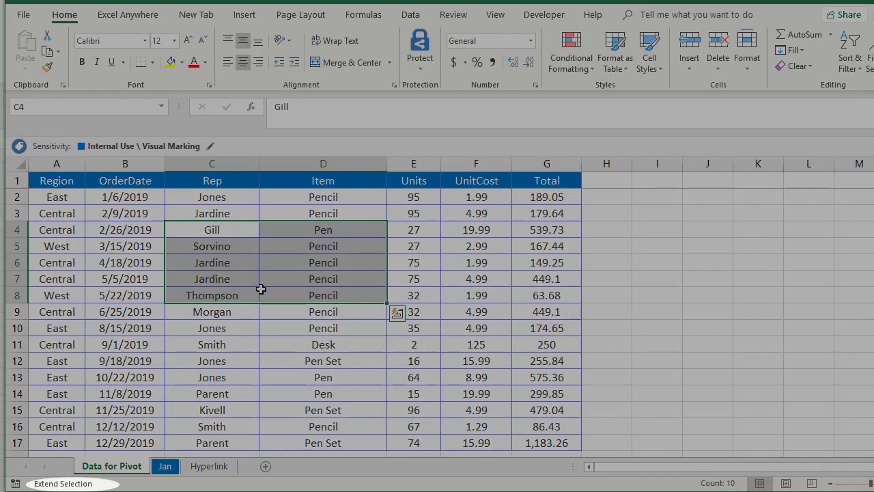
Step: Turn off Extend Selection mode and select the single cell C7 in the Rep column
key("F8")
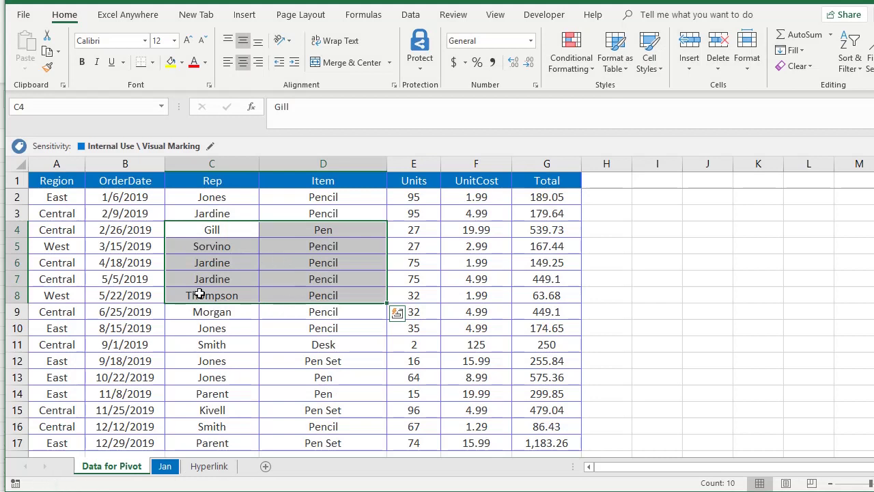
left_click(200, 275)
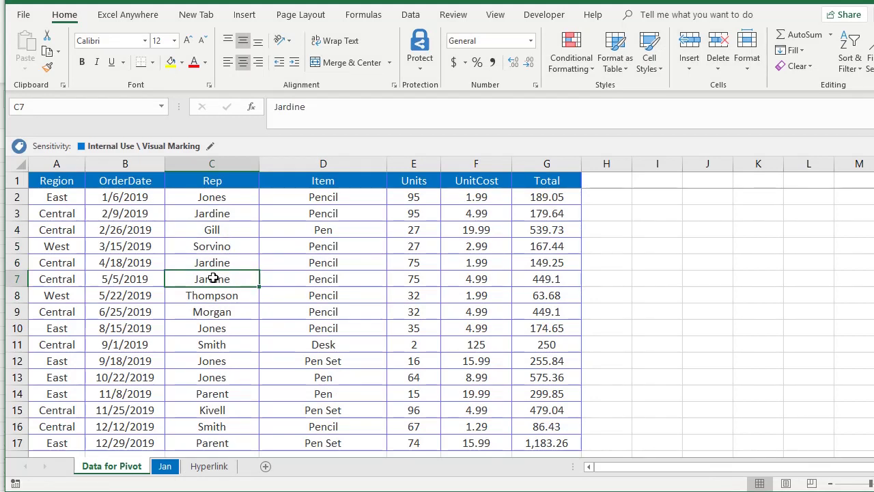
Step: Clear the Units values in cells E5 and E9
key("Right")
key("Right")
key("Up")
key("Up")
key("Up")
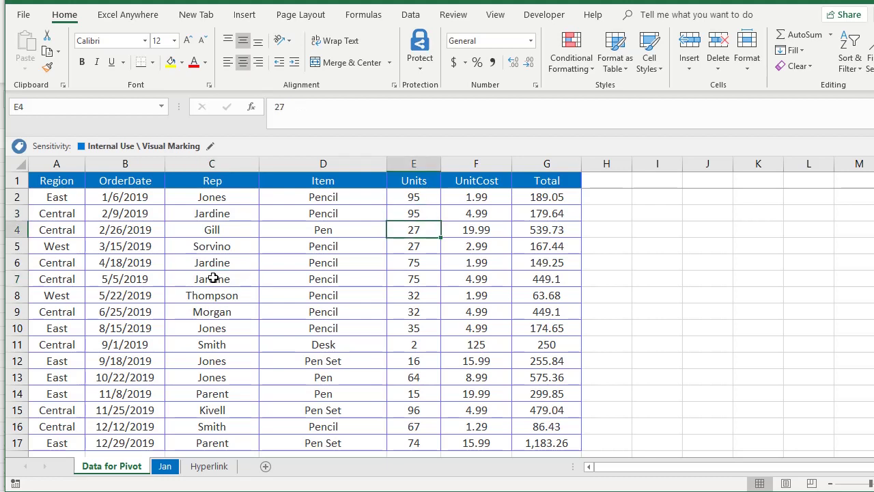
key("Down")
key("Delete")
key("Down")
key("Down")
key("Down")
key("Down")
key("Delete")
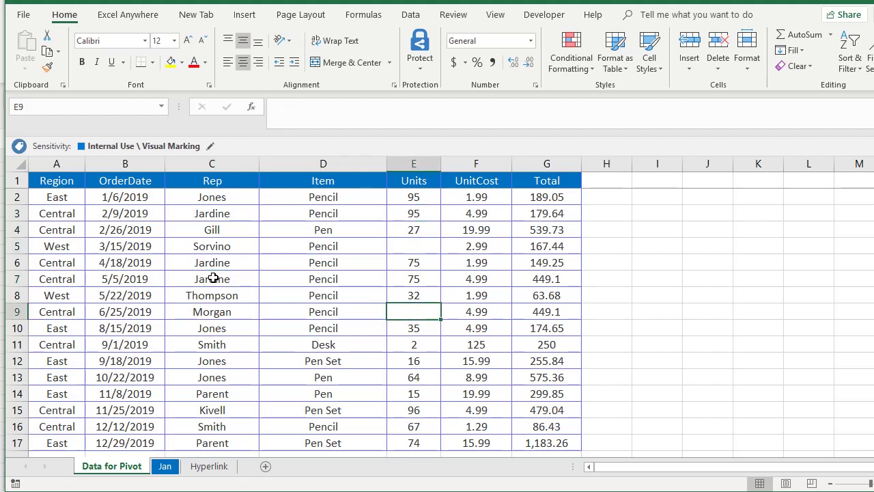
Step: Clear the Units values in cells E12 and E7
key("Down")
key("Down")
key("Down")
key("Delete")
key("Up")
key("Up")
key("Up")
key("Up")
key("Up")
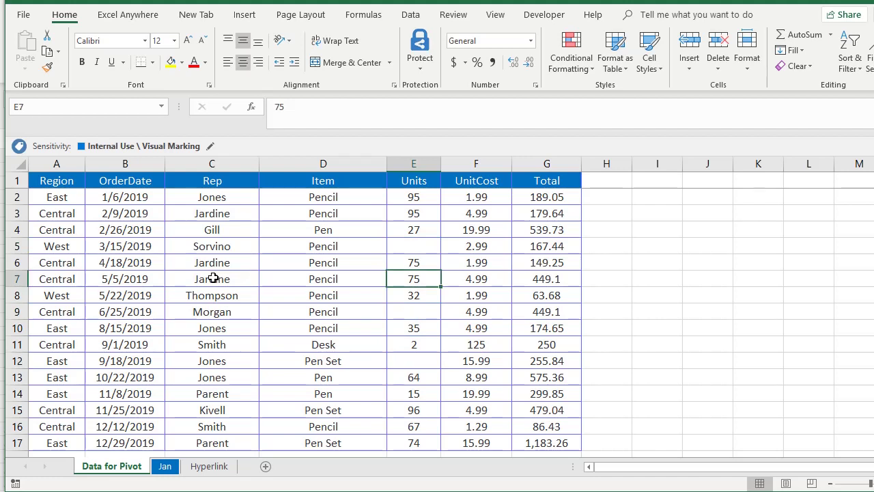
key("Delete")
Step: Select the range E2:E12 in the Units column by extending the selection downward from E2
key("Up")
key("Up")
key("Up")
key("Down")
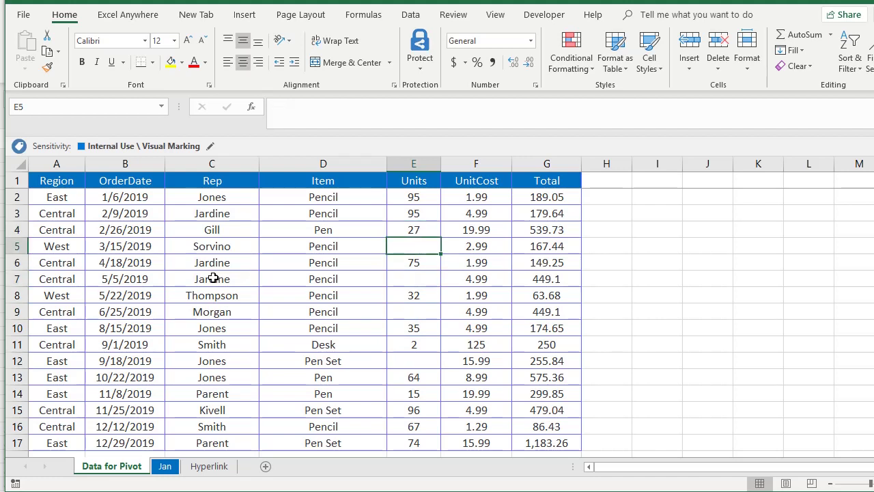
key("Up")
key("Up")
key("Up")
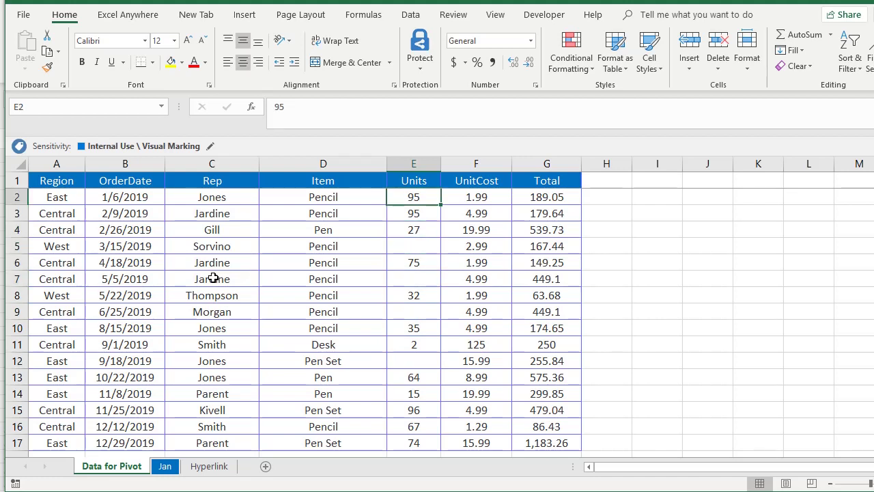
key("shift+Down")
key("shift+Down")
key("shift+Down")
key("shift+Down")
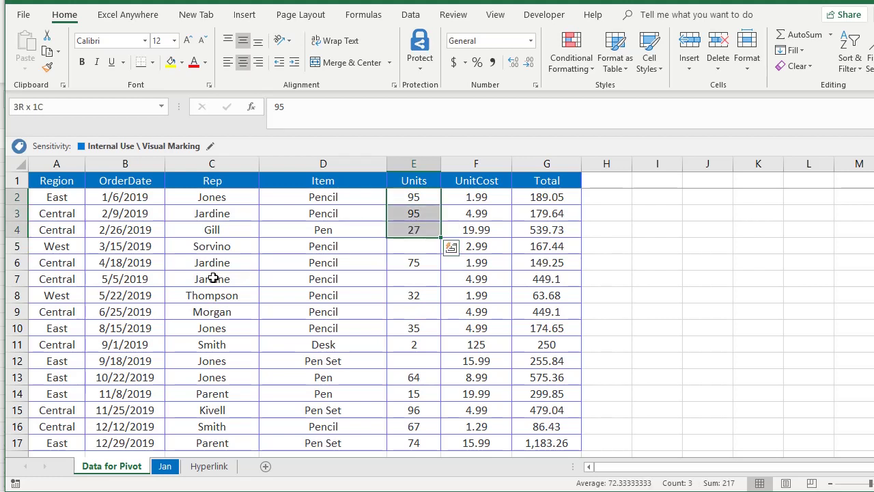
key("shift+Down")
key("shift+Down")
key("shift+Down")
key("shift+Down")
key("shift+Down")
key("shift+Down")
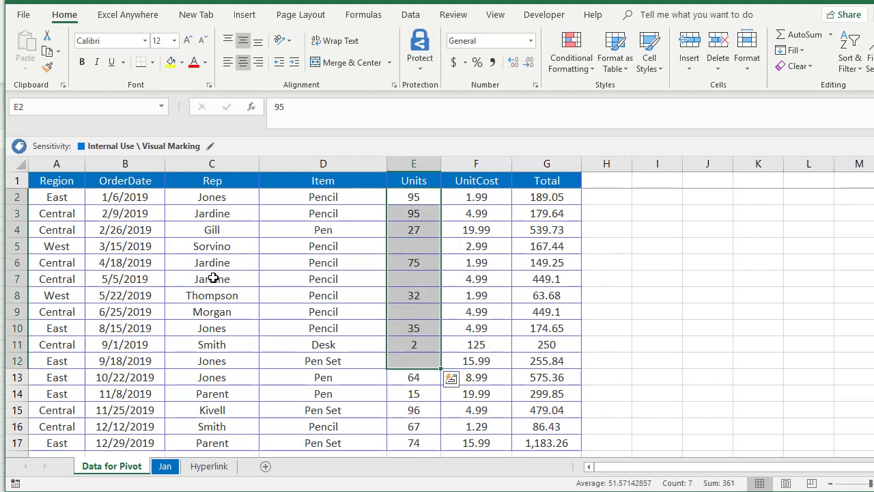
Step: Select only the blank cells within the selected Units range using Go To Special with the Blanks option
key("F5")
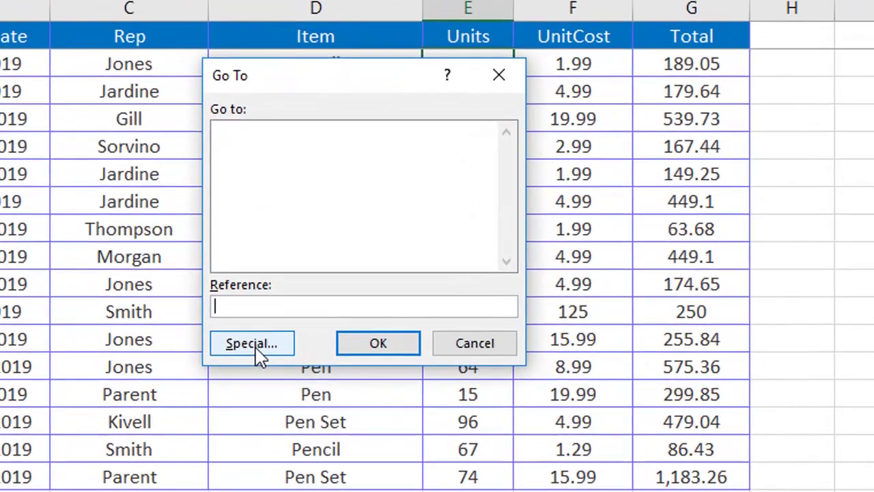
left_click(253, 344)
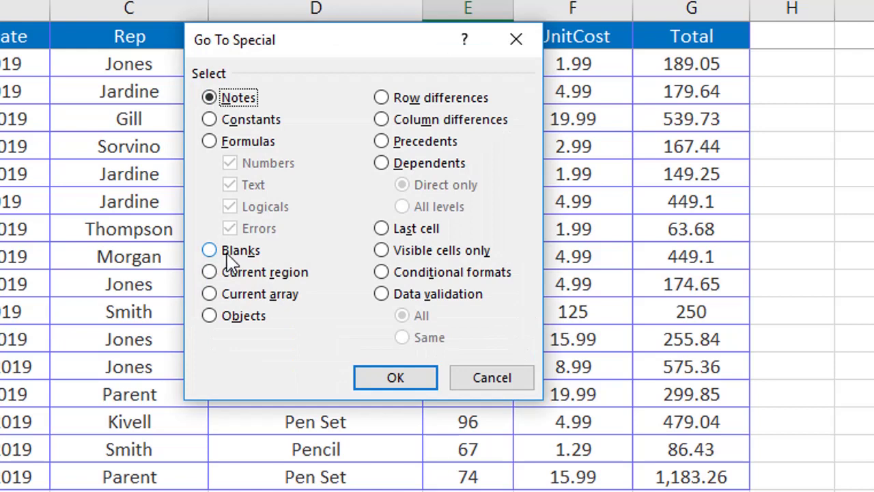
left_click(211, 251)
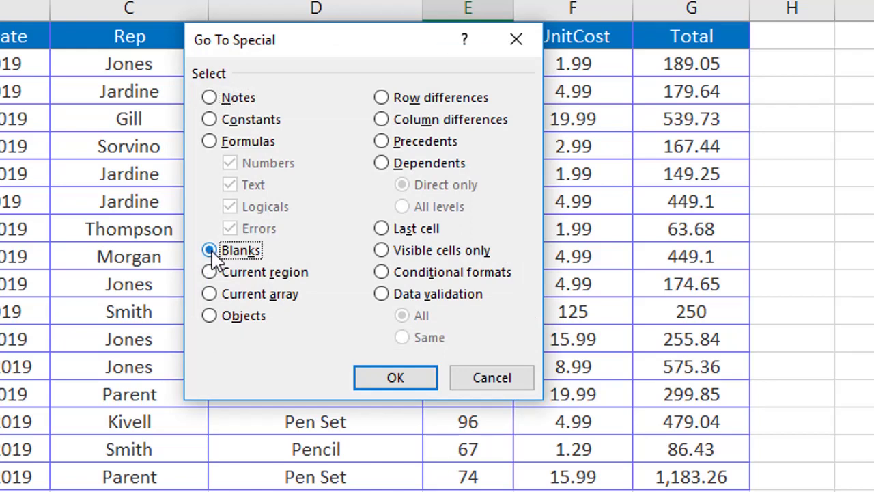
left_click(396, 377)
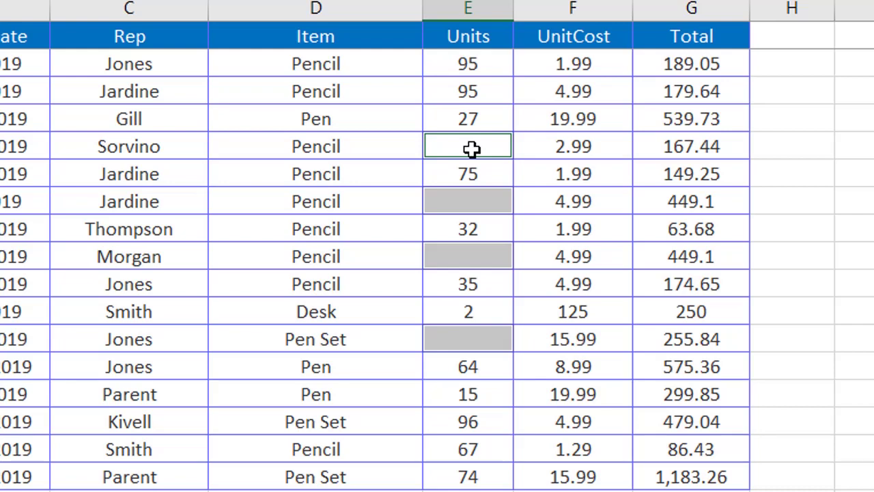
Step: Fill all the selected blank Units cells with 0 in one entry, and select cell E9 to check it
type("0")
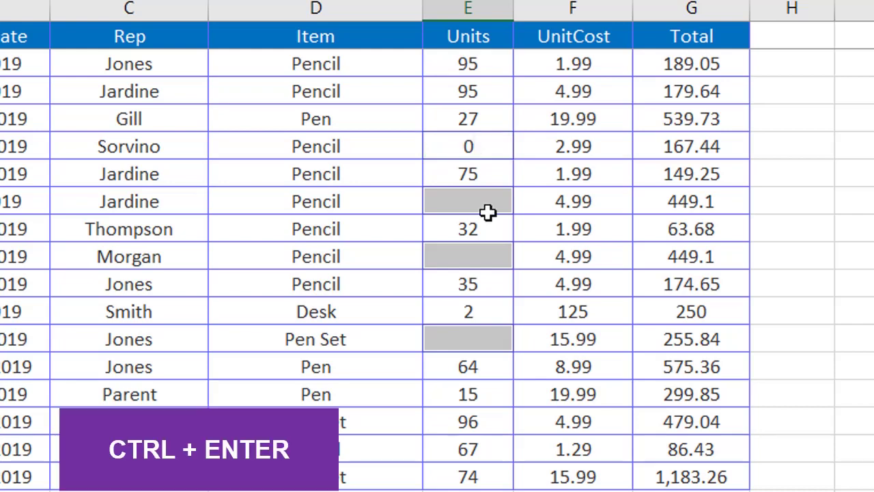
key("ctrl+Return")
left_click(474, 258)
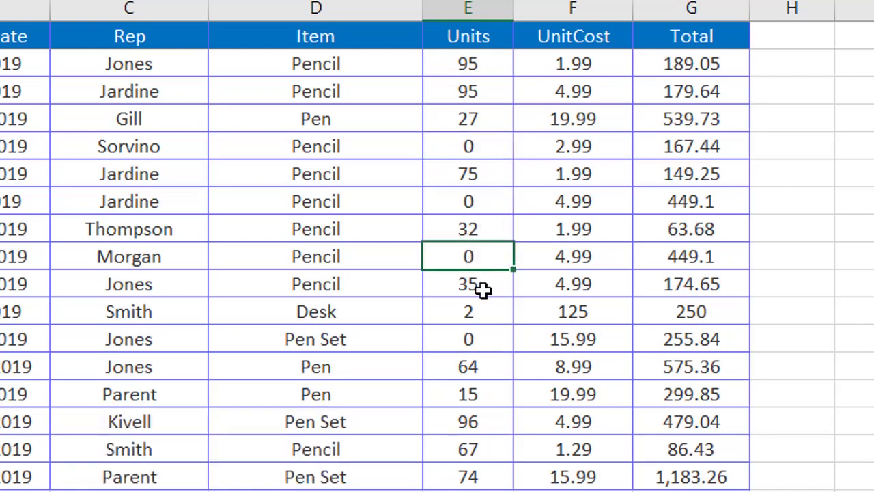
Step: Select the whole data table A1:G17 starting from cell E12, and return to cell A1
left_click(472, 340)
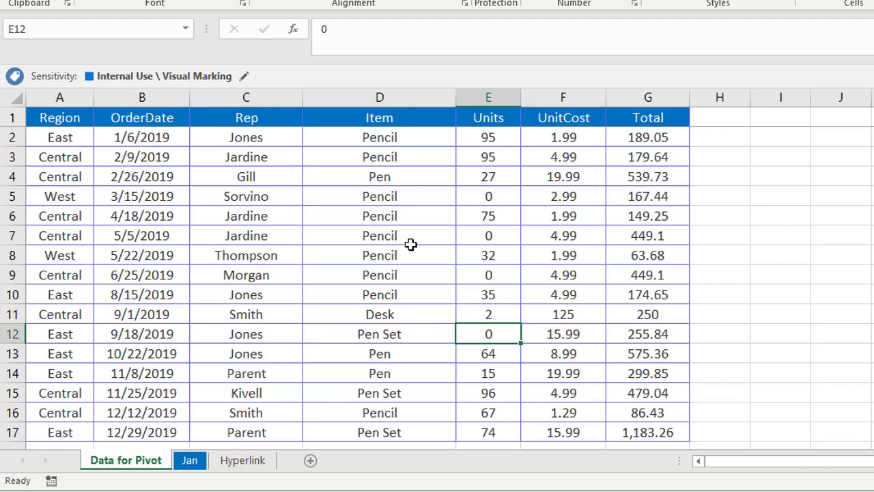
key("ctrl+a")
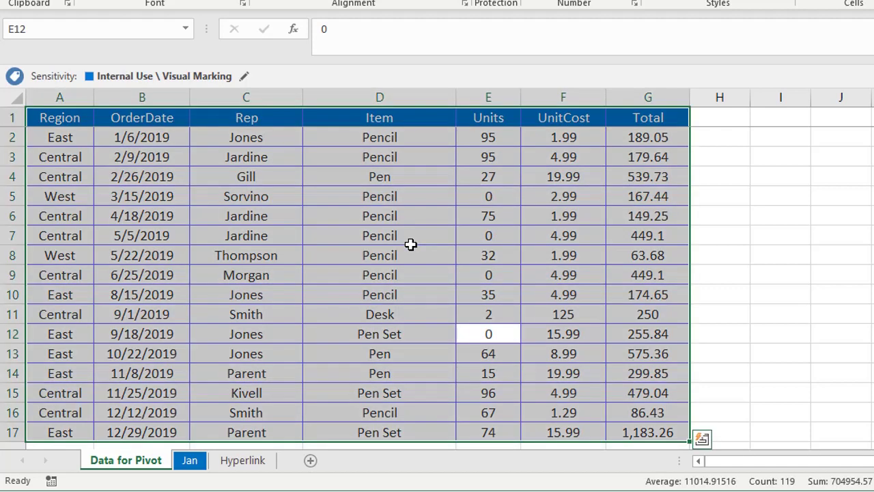
key("ctrl+Home")
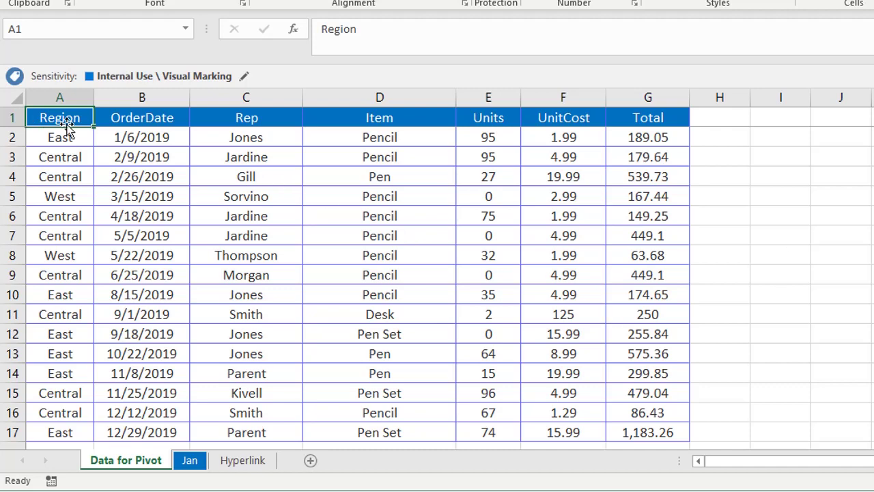
Step: Select the entire worksheet, and return to the single cell A1
left_click(13, 98)
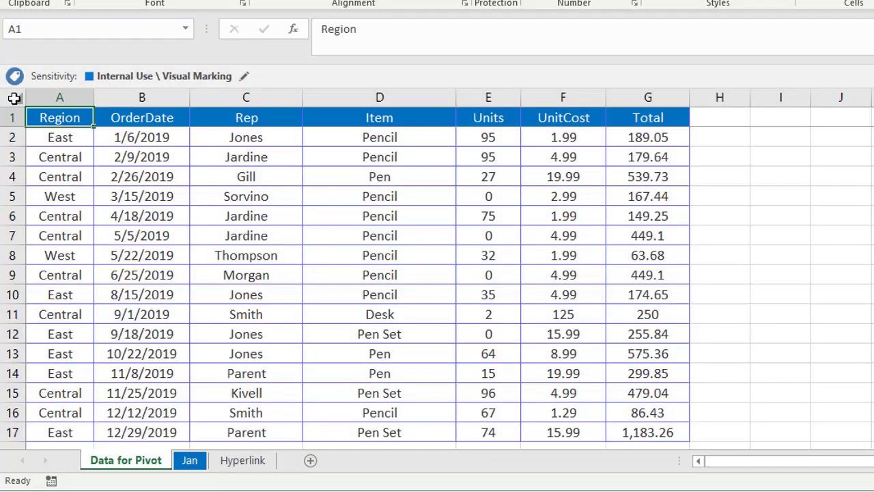
left_click(14, 97)
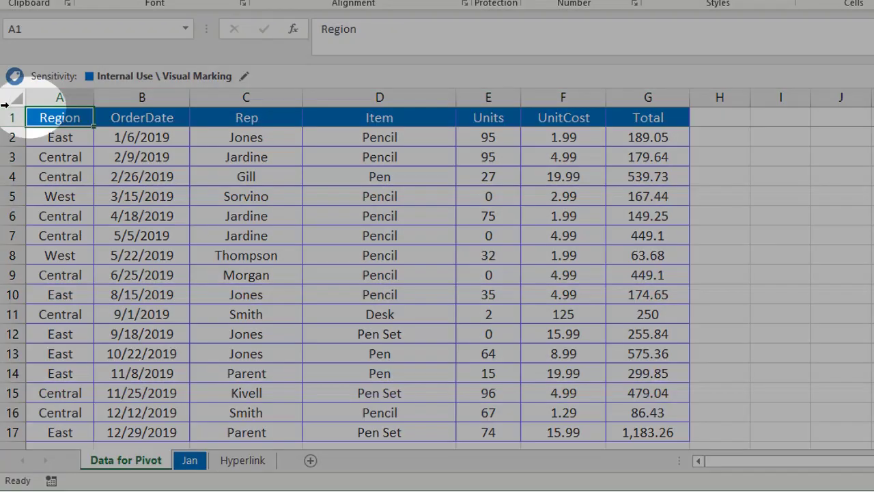
left_click(14, 96)
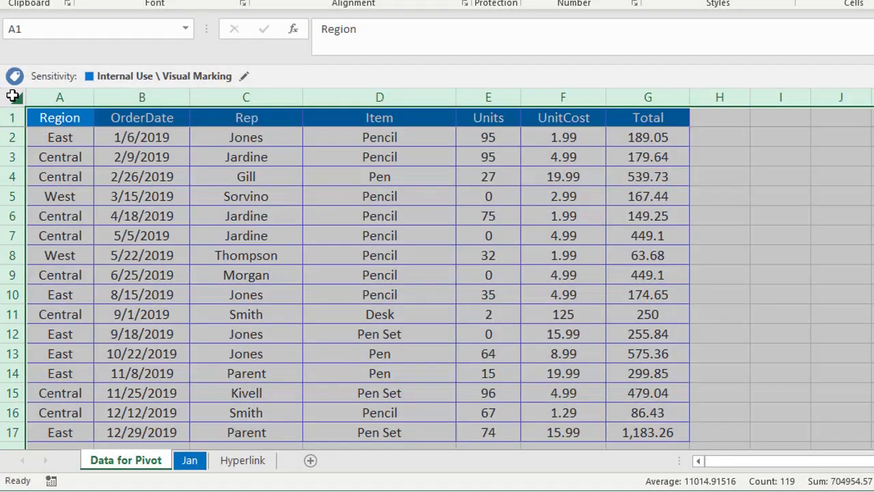
left_click(52, 117)
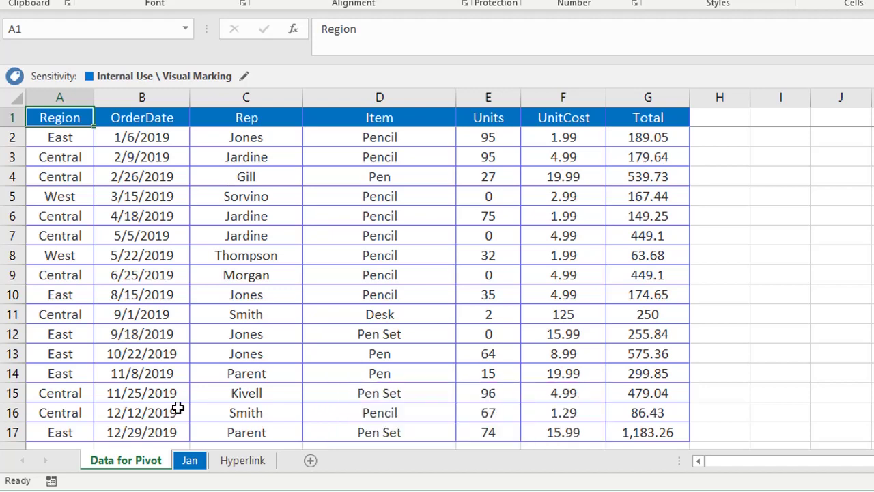
Step: Cycle forward through the worksheets from Data for Pivot to Hyperlink and back again, twice
key("ctrl+Page_Down")
key("ctrl+Page_Down")
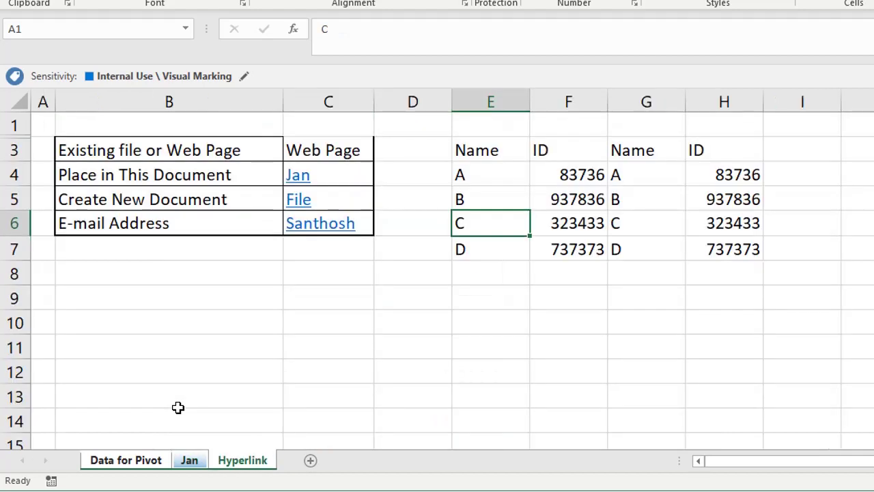
left_click(189, 461)
key("ctrl+Page_Up")
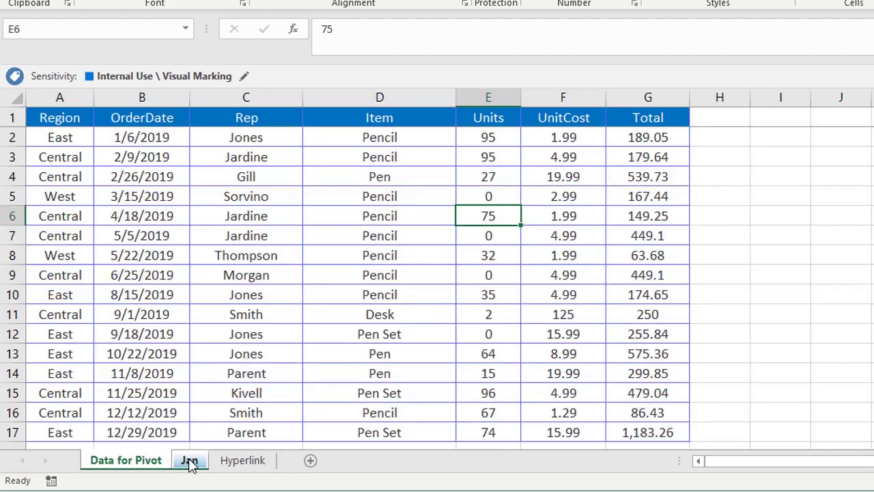
key("ctrl+Page_Down")
key("ctrl+Page_Down")
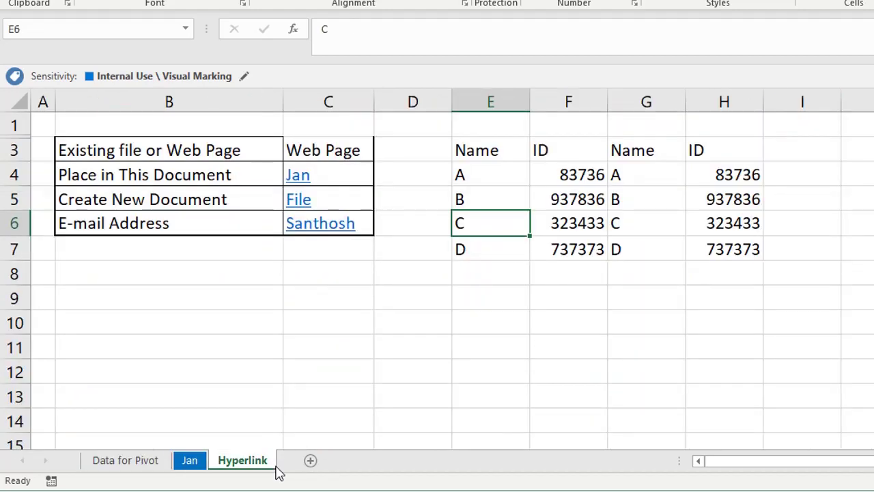
key("ctrl+Page_Up")
key("ctrl+Page_Up")
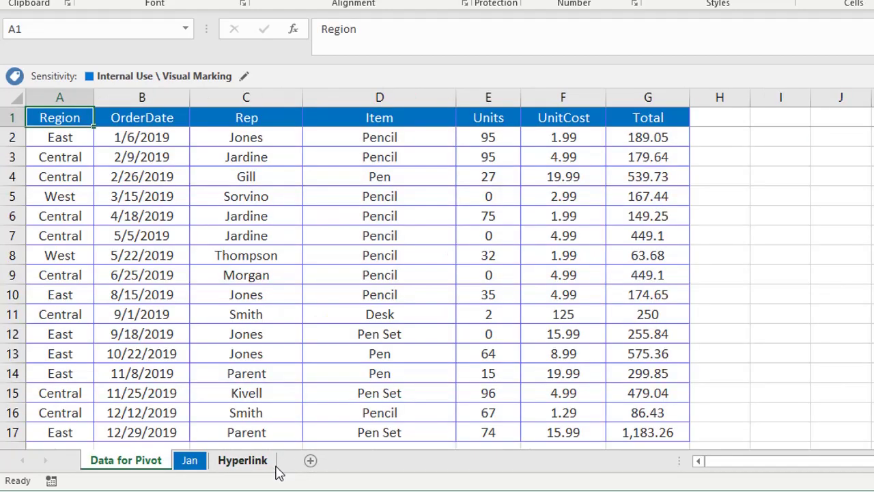
key("ctrl+Page_Down")
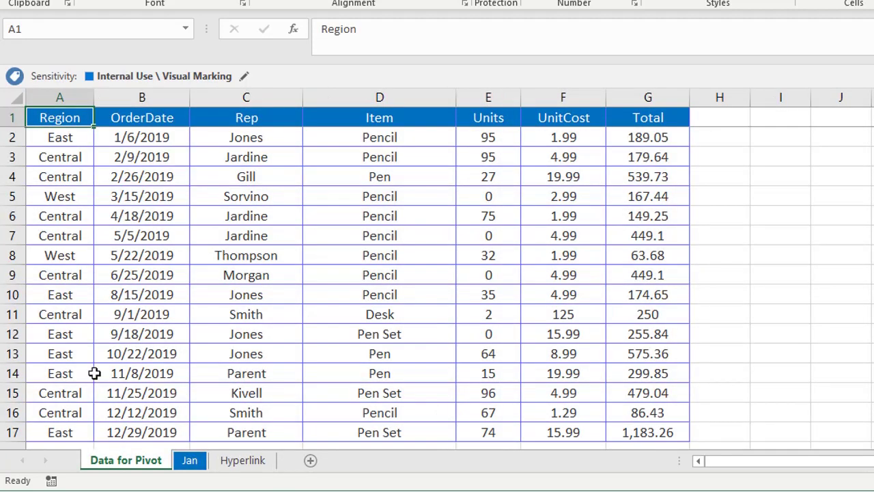
Step: Jump from cell A1 to the last filled cell of the Region column, A17
left_click(58, 432)
left_click(68, 116)
key("ctrl+Down")
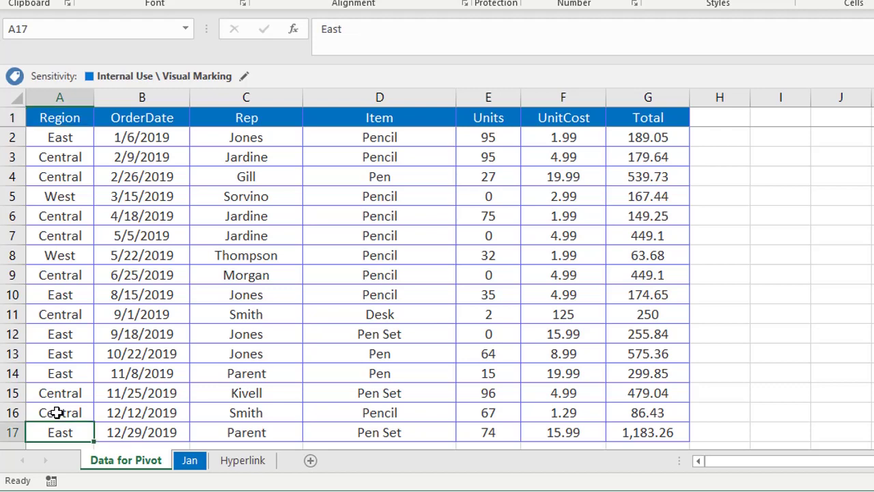
Step: Select the filled Region cells A1:A17 at once starting from A1, and shrink the selection back to A1
left_click(67, 117)
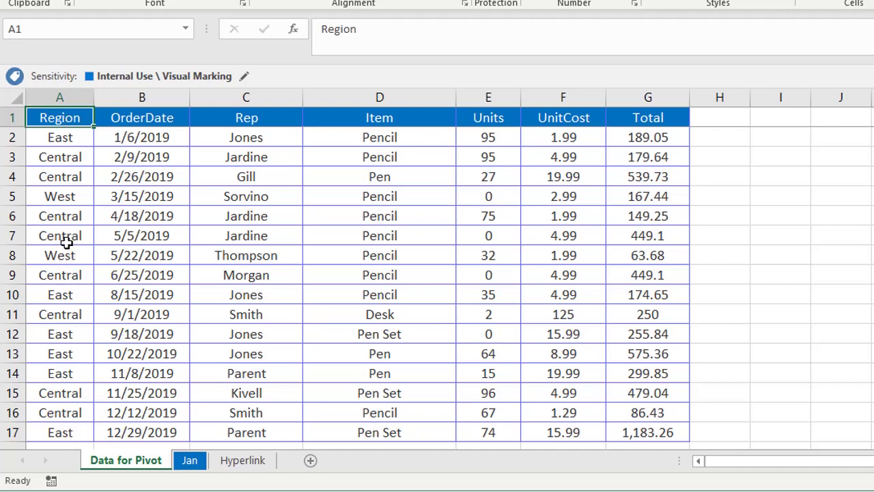
key("ctrl+shift+Down")
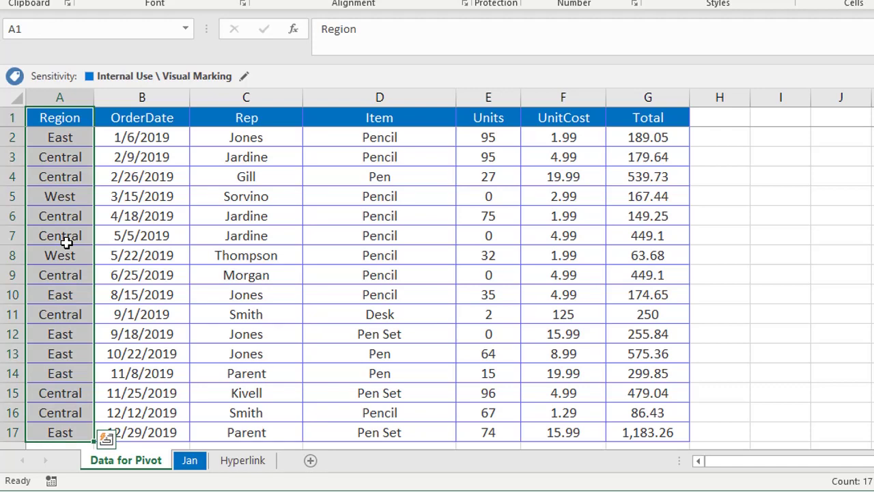
key("ctrl+shift+Up")
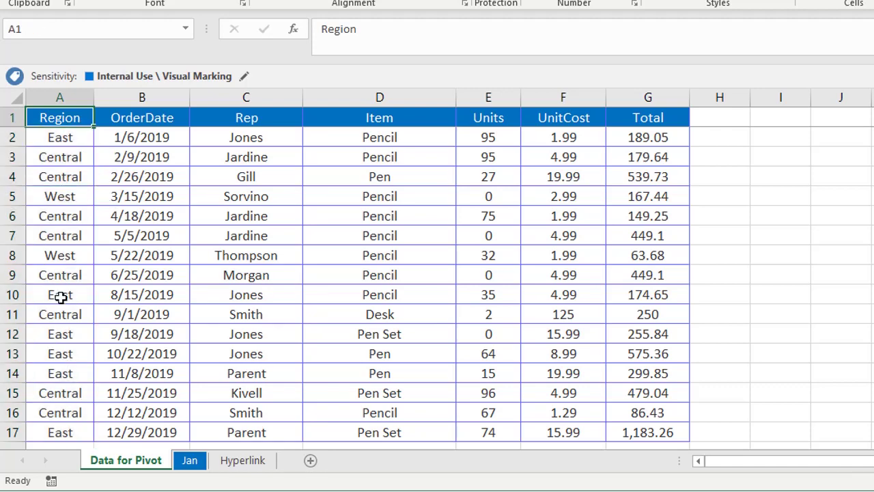
Step: Extend the selection from A1 down the Region column one cell at a time, past A5
key("shift+Down")
key("shift+Down")
key("shift+Down")
key("shift+Down")
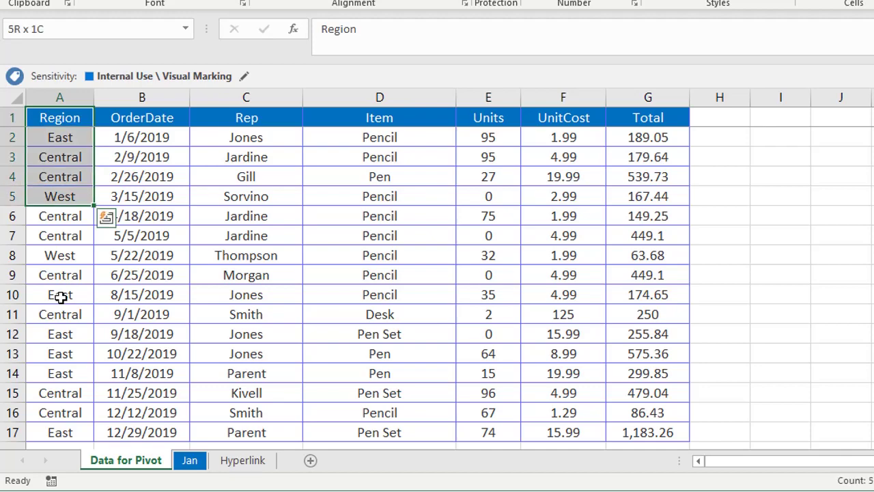
key("shift+Down")
key("shift+Down")
key("shift+Down")
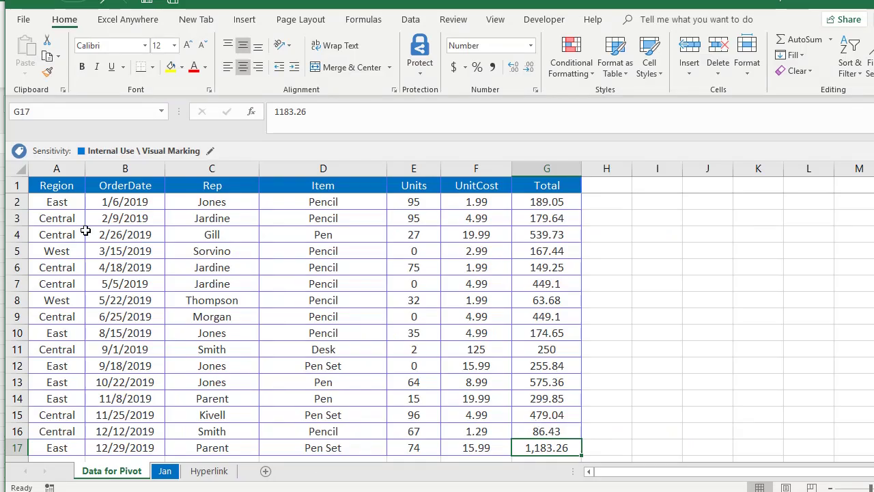
Step: Select the Region header in cell A1 and move one cell down to A2
left_click(48, 185)
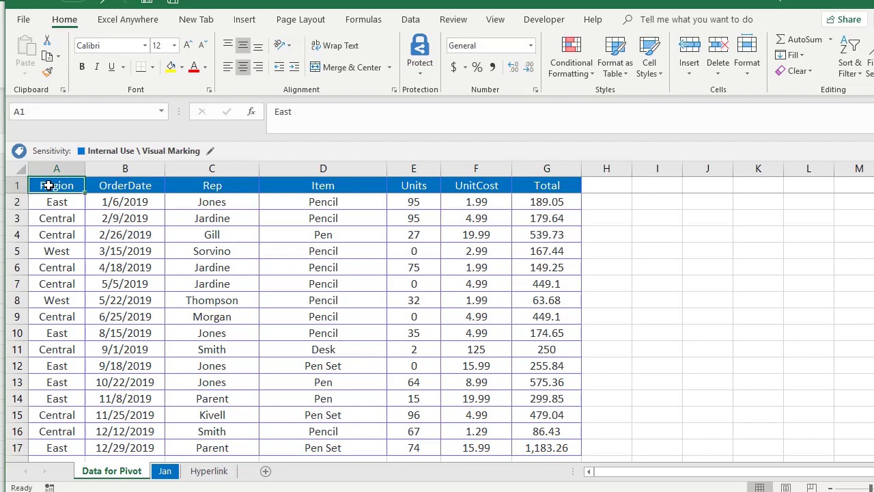
key("Down")
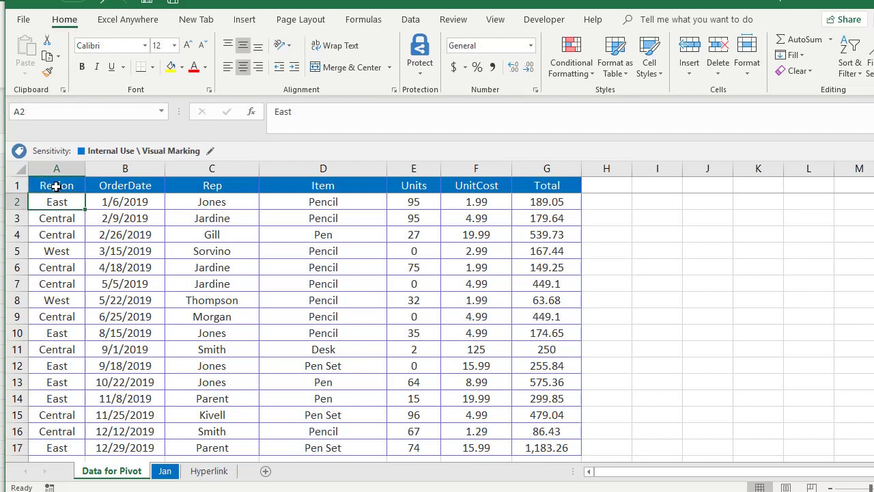